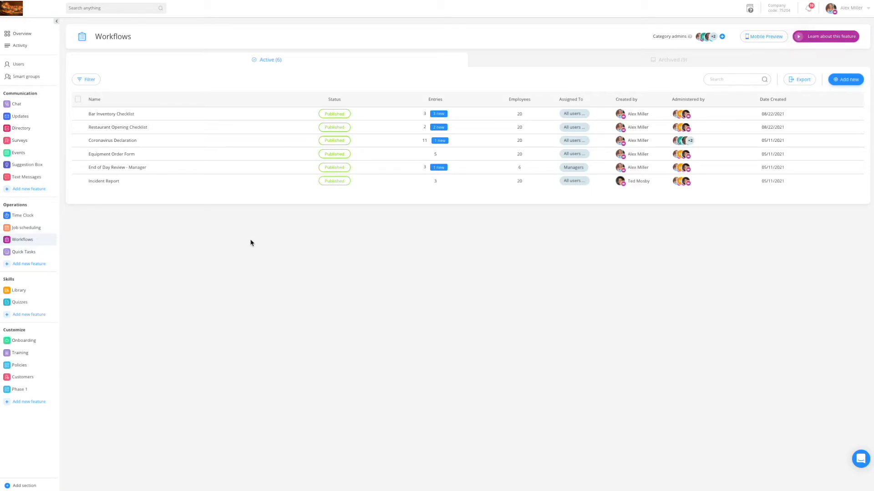
Open the Restaurant Opening Checklist workflow and try out a few of its questions and tasks in the mobile preview.
left_click(127, 131)
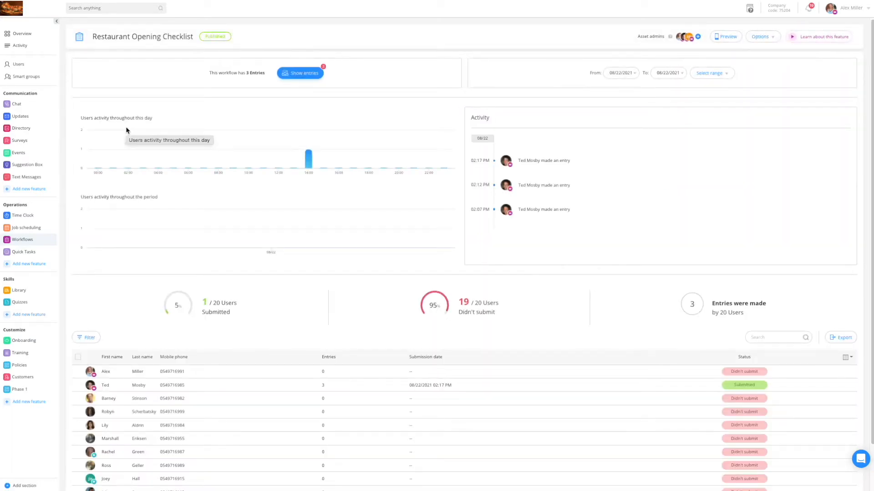
mouse_move(271, 228)
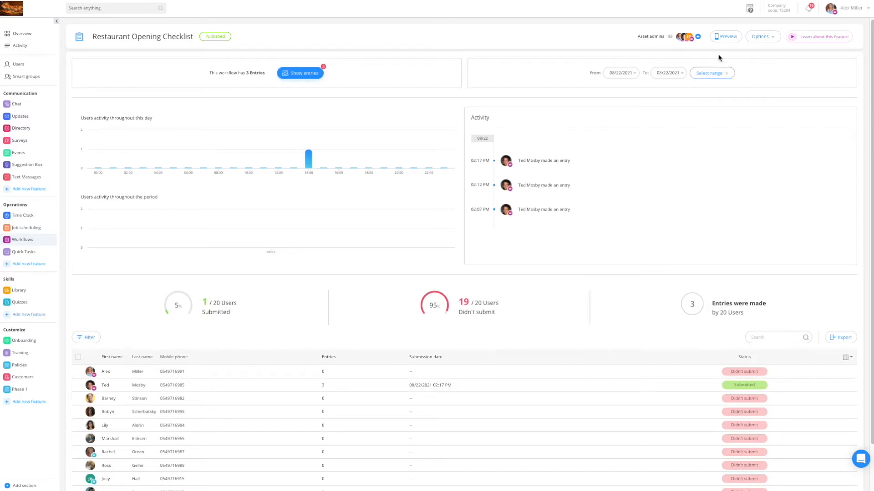
left_click(728, 36)
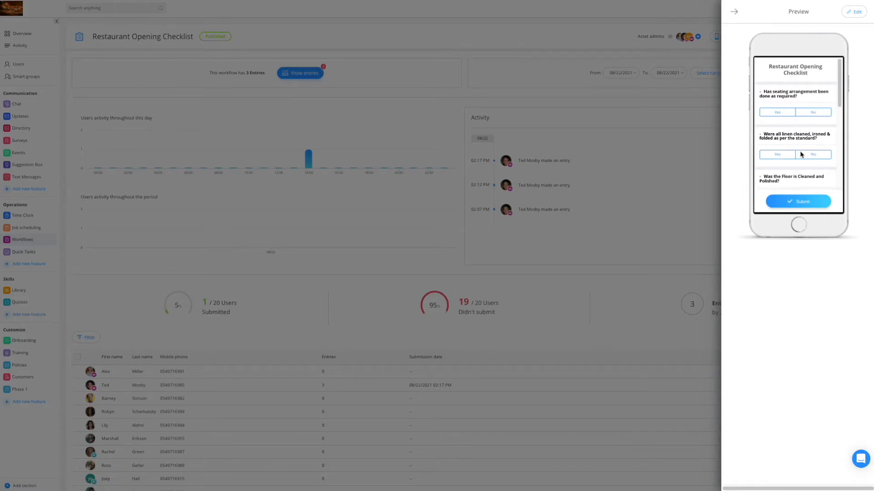
scroll(801, 154, "down", 1)
left_click(778, 108)
left_click(808, 152)
scroll(809, 154, "down", 3)
left_click(825, 86)
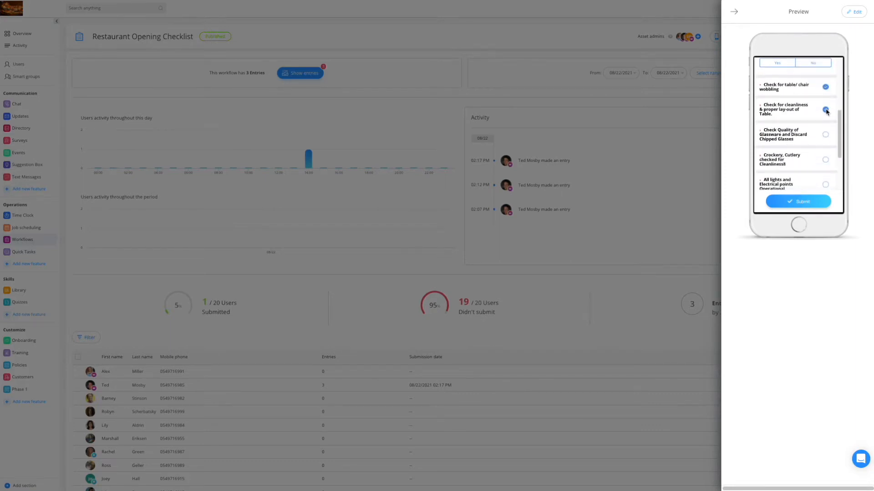
scroll(809, 144, "down", 1)
scroll(809, 144, "down", 1)
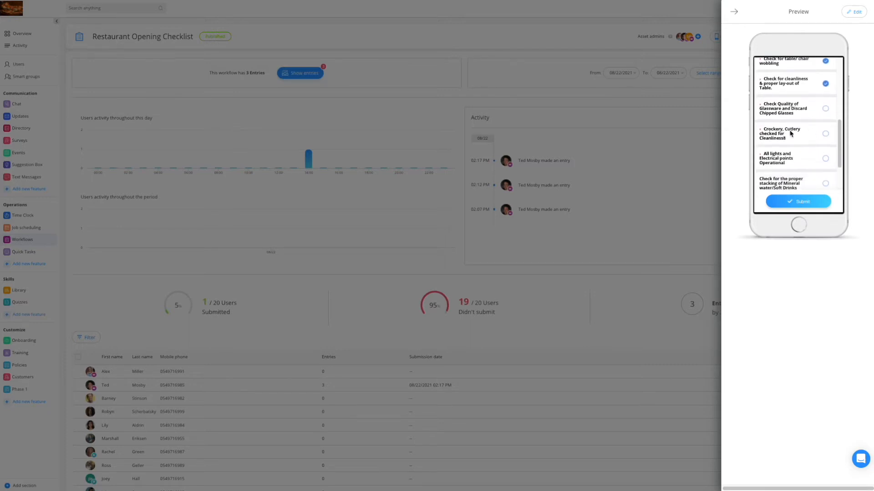
left_click(734, 15)
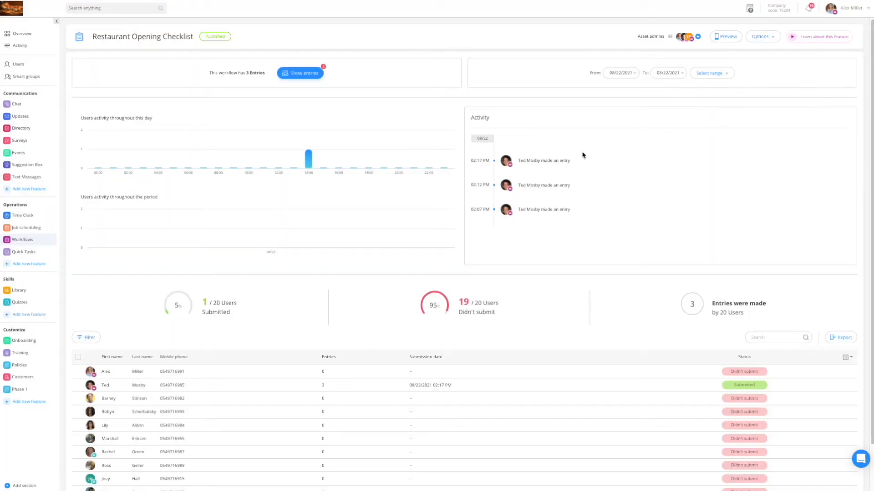
Open submitted entry #3 of the Restaurant Opening Checklist, set its status to Done, and save the note "Great job".
left_click(305, 78)
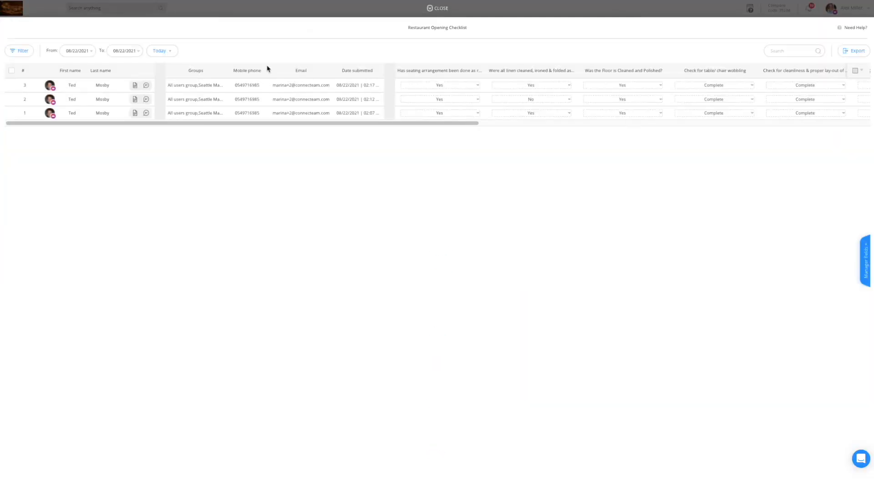
left_click(134, 86)
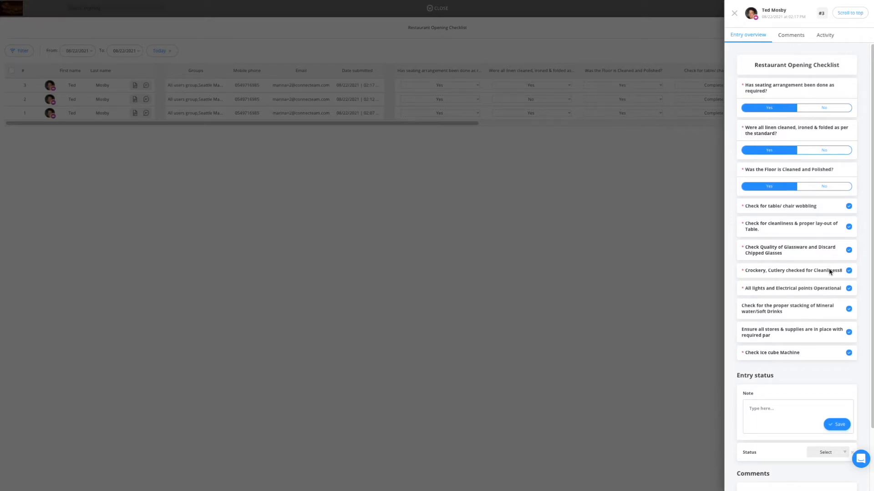
scroll(841, 196, "down", 3)
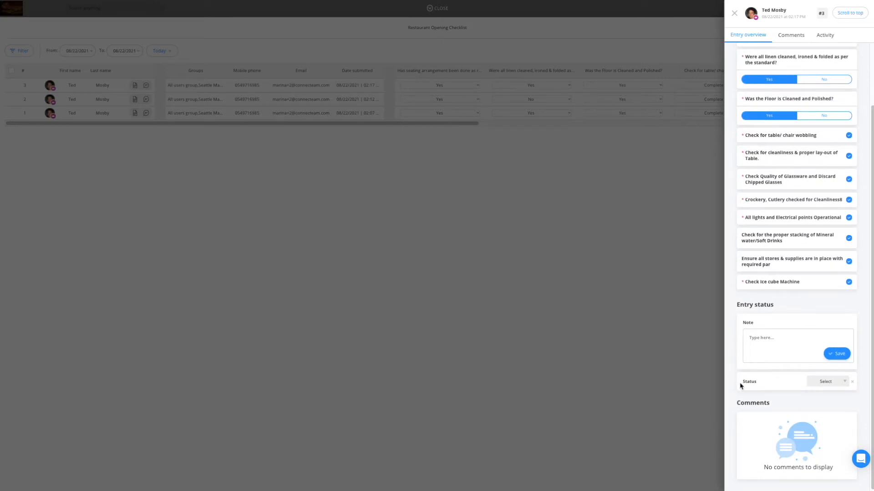
left_click(830, 383)
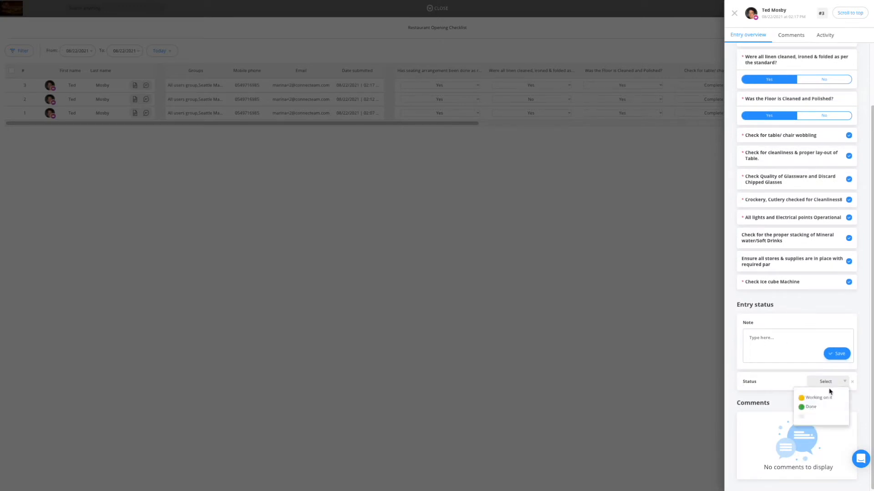
left_click(811, 407)
left_click(771, 336)
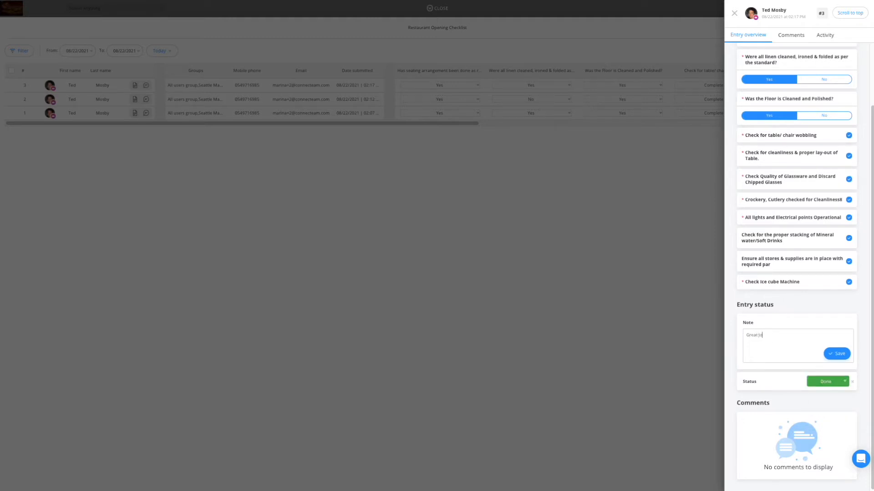
left_click(836, 354)
left_click(643, 211)
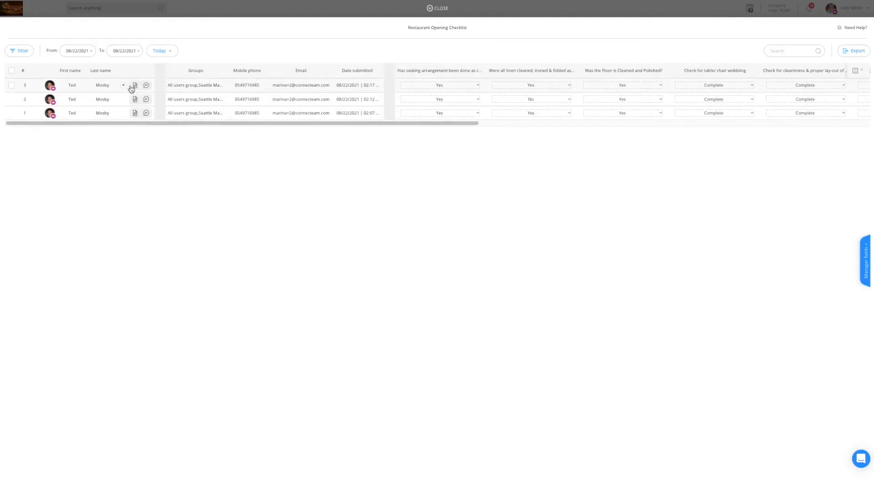
Examine the actions available for entry #3, including downloading its attachments, and close the entries table.
left_click(124, 86)
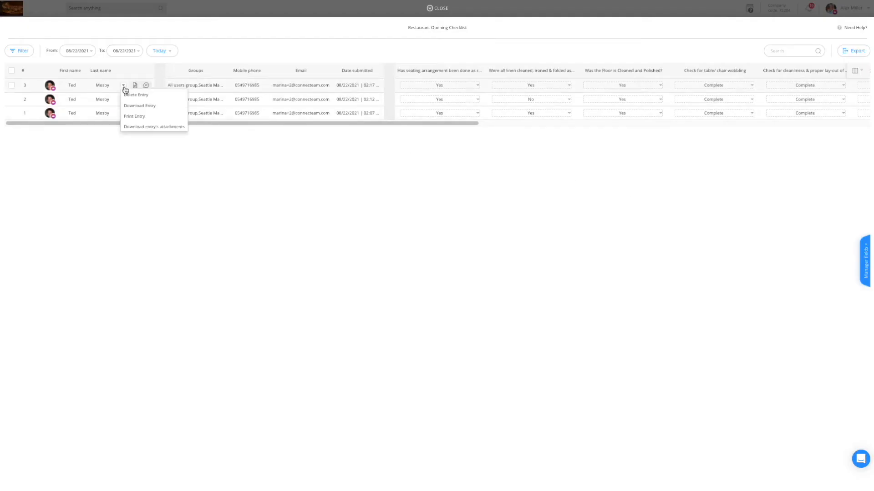
left_click(169, 128)
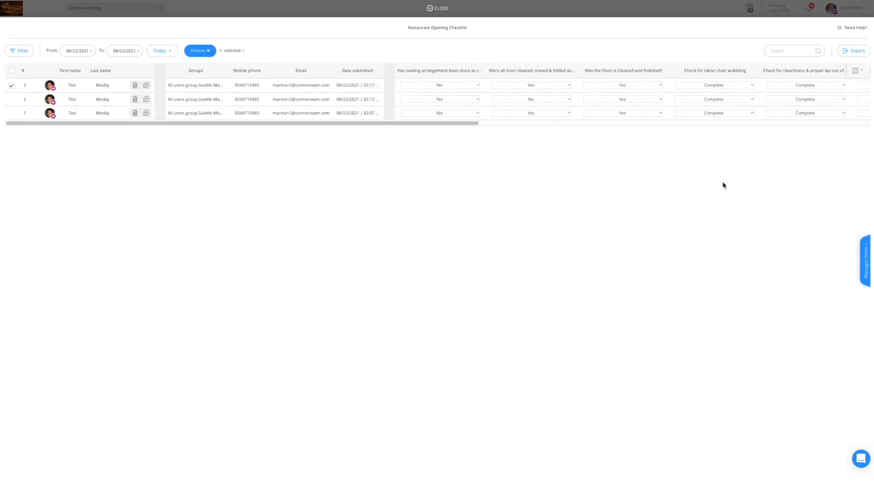
left_click(435, 9)
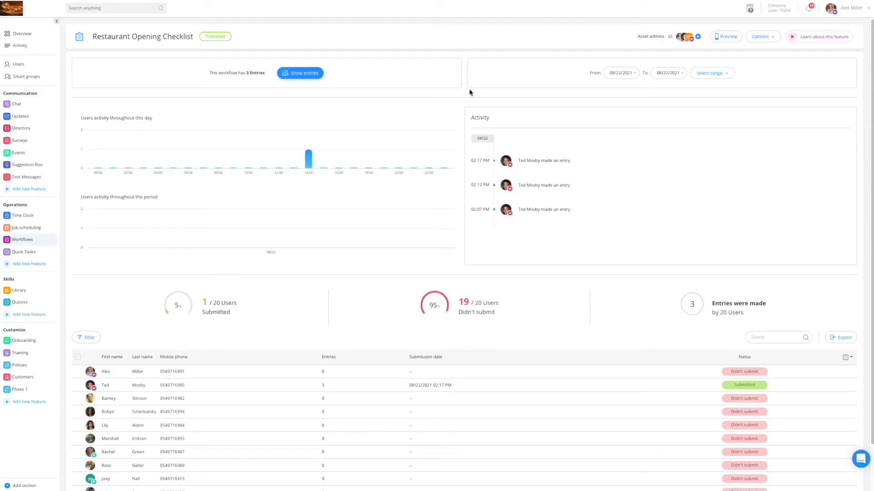
Create a new workflow from the Home Care template Coronavirus Daily Checklist, keeping the template's name.
left_click(30, 242)
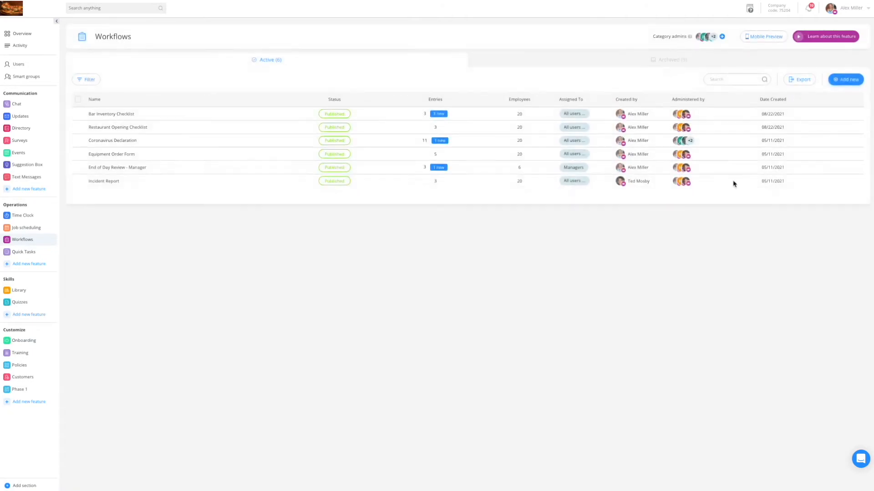
left_click(838, 87)
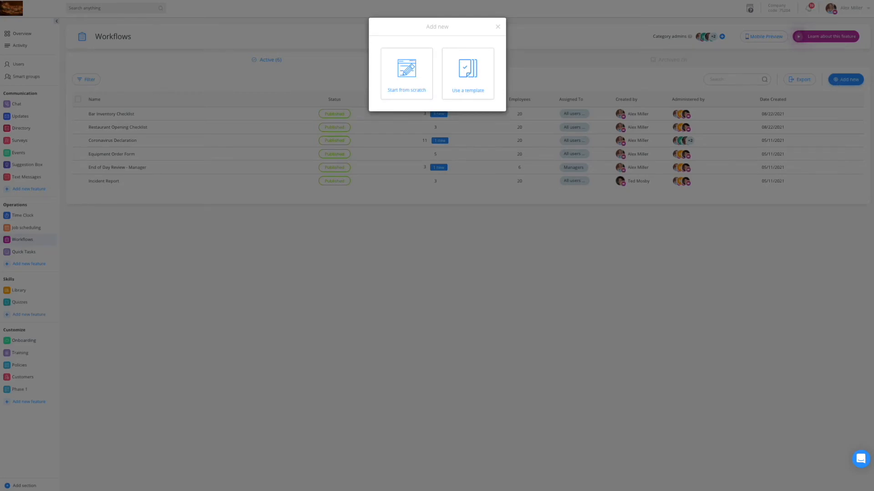
left_click(471, 79)
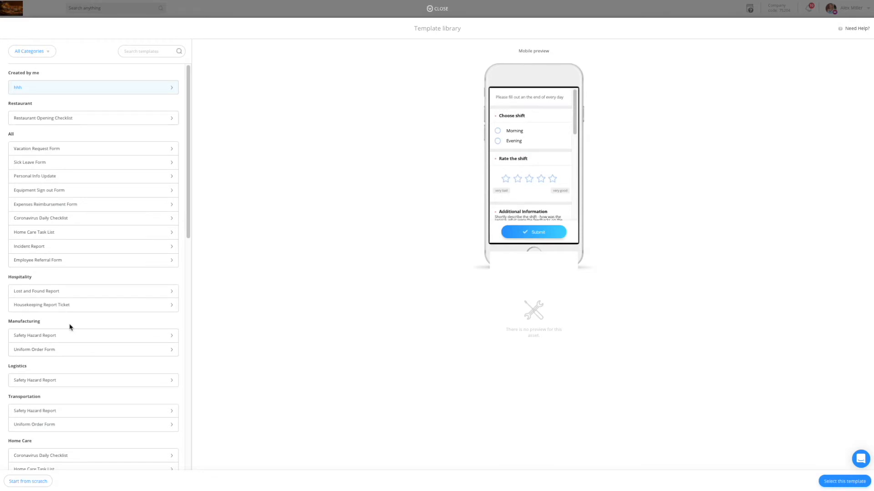
scroll(71, 327, "down", 1)
scroll(71, 327, "down", 1)
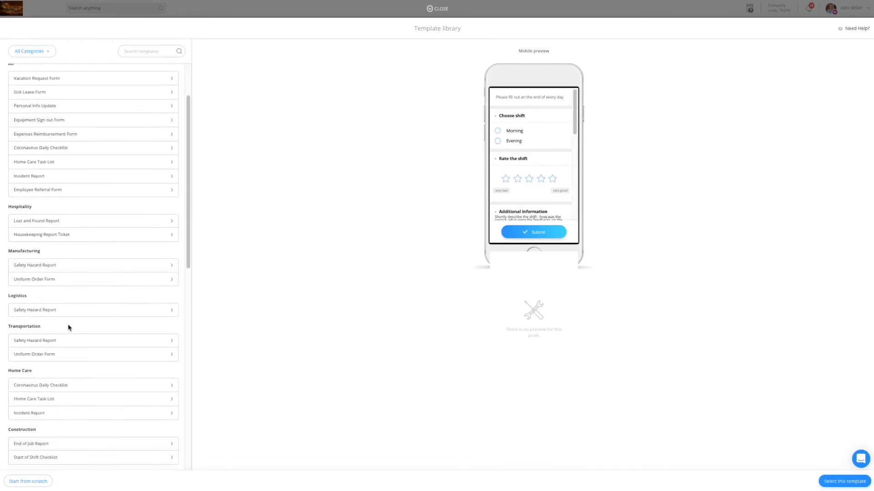
left_click(40, 388)
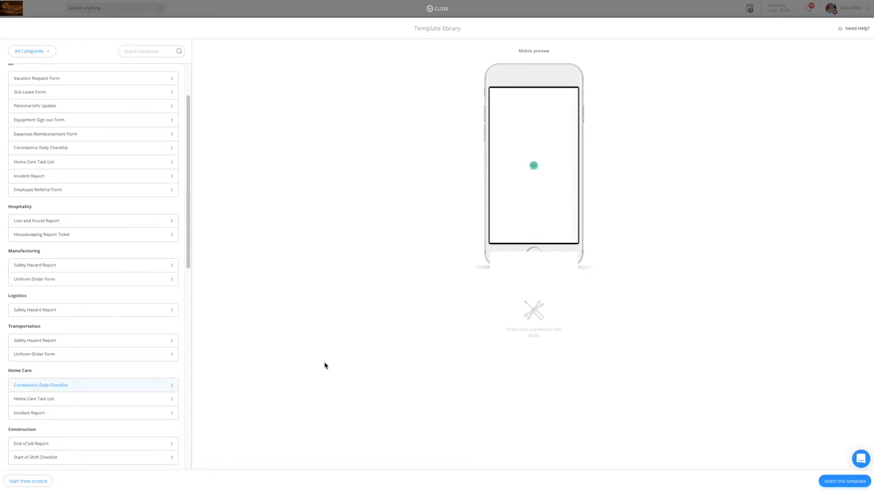
scroll(522, 171, "down", 4)
scroll(523, 171, "down", 5)
left_click(826, 485)
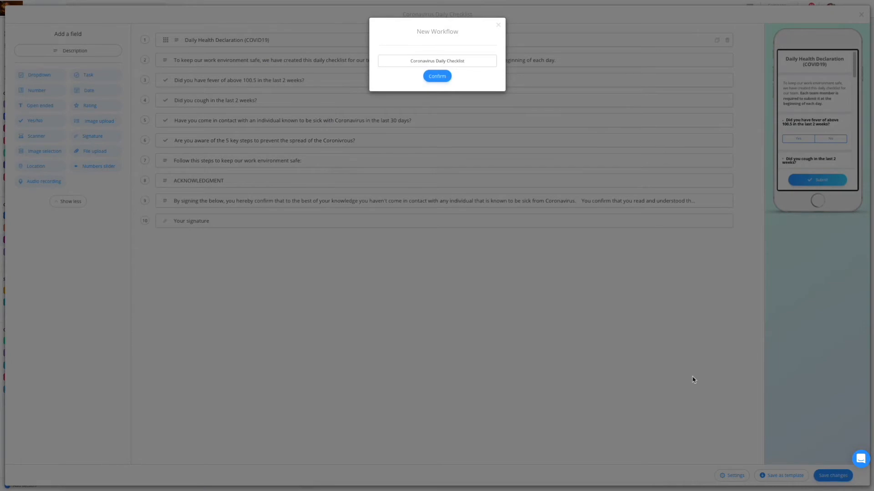
key("Return")
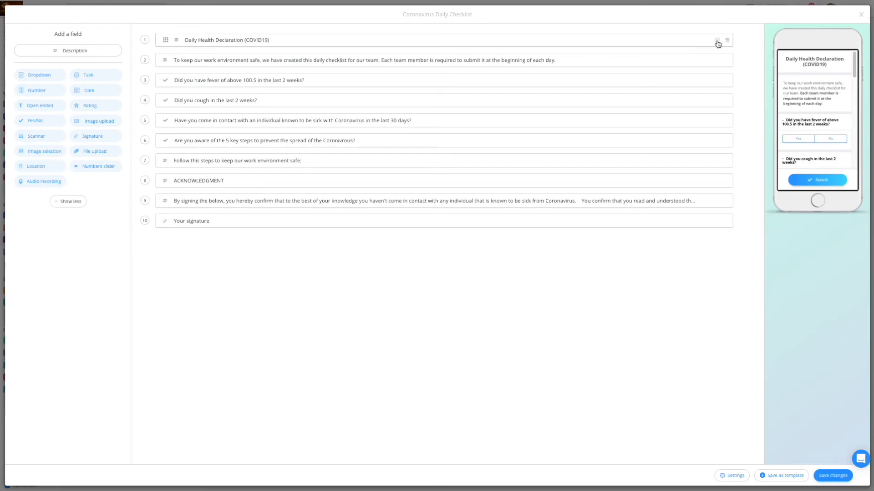
Review the introductory description in its editor, and move the fever question below the cough question.
left_click(672, 65)
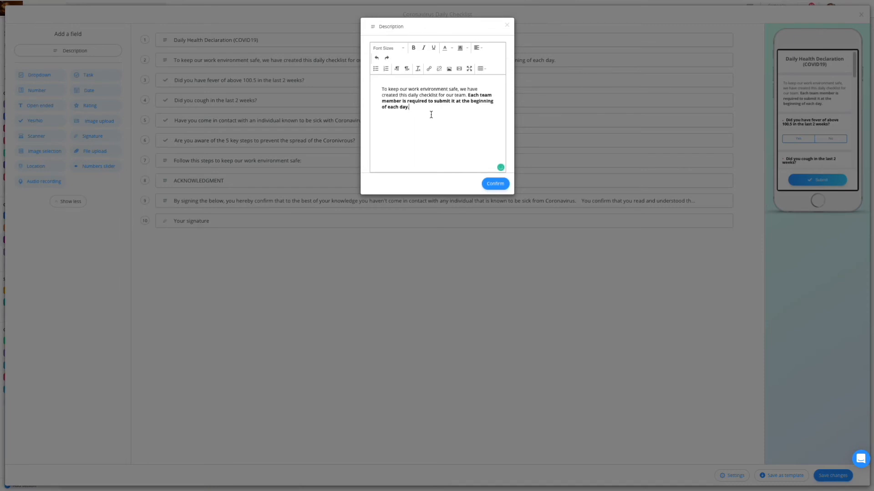
left_click(507, 26)
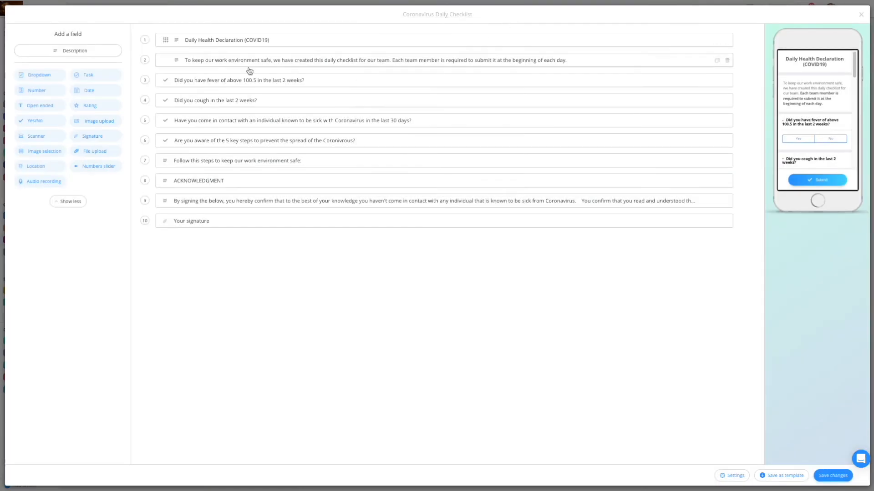
left_click_drag(165, 81, 173, 119)
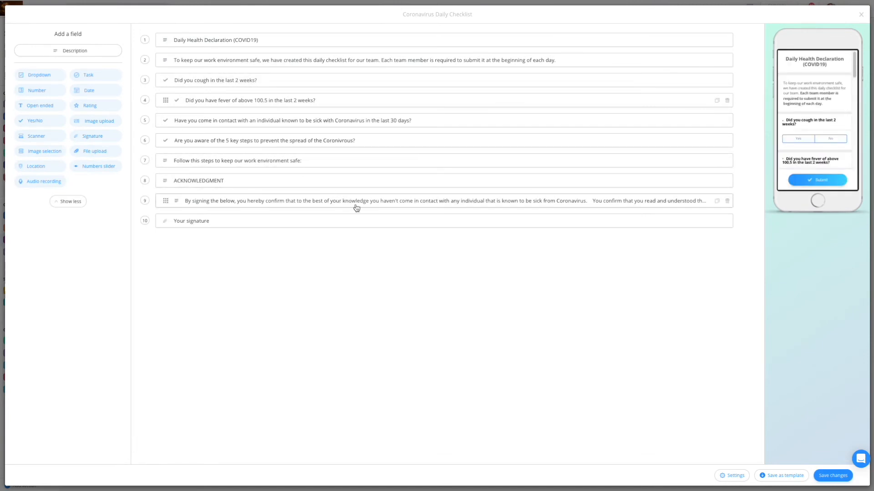
Examine the new workflow's settings, including the column types available for manager fields and the reminder options.
left_click(731, 475)
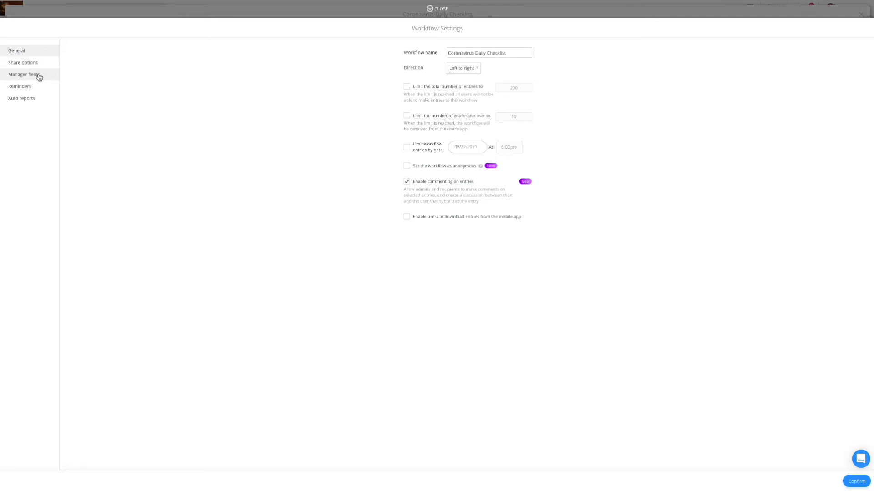
left_click(24, 76)
left_click(380, 132)
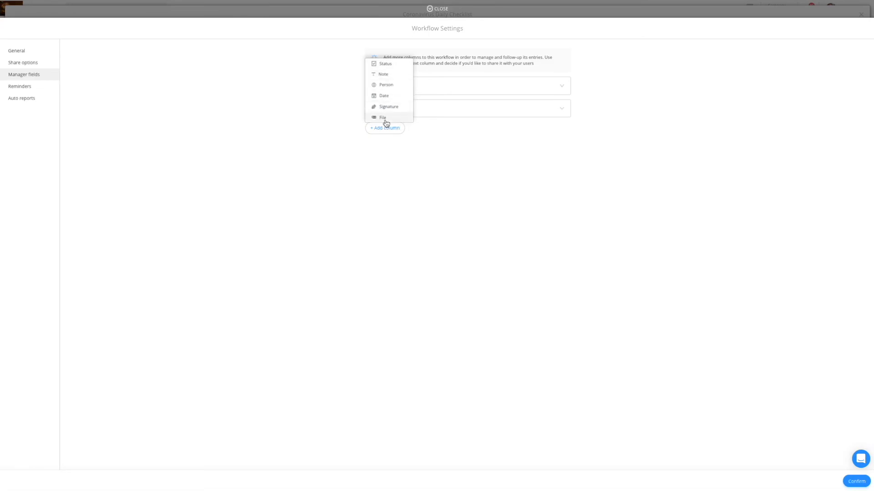
left_click(34, 87)
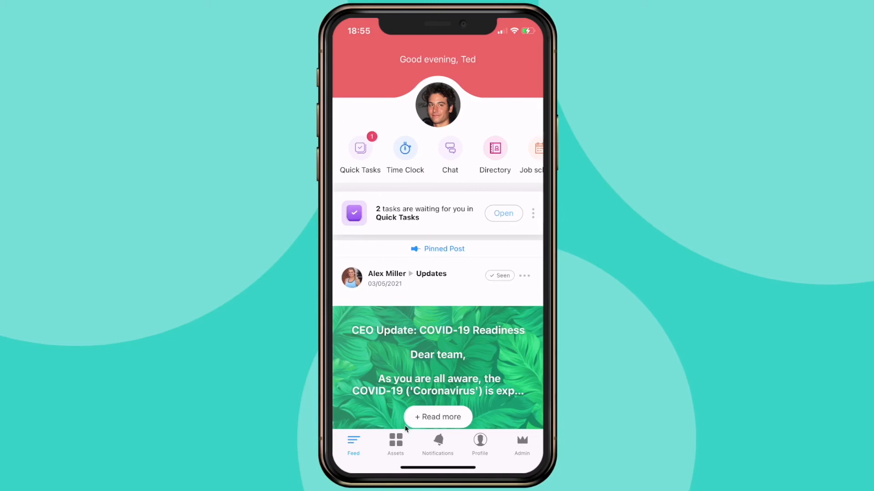
Switch to the Connecteam mobile app and open the Restaurant Opening Checklist from the Workflows asset.
left_click(397, 445)
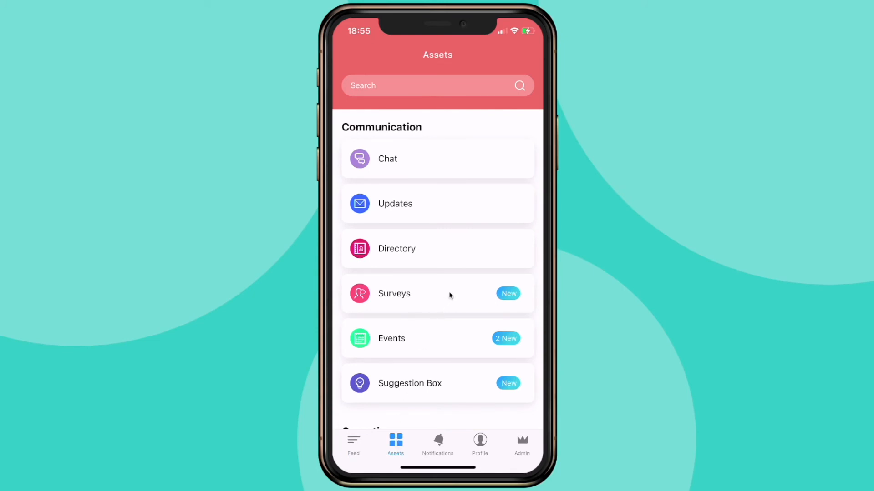
left_click_drag(450, 326, 440, 166)
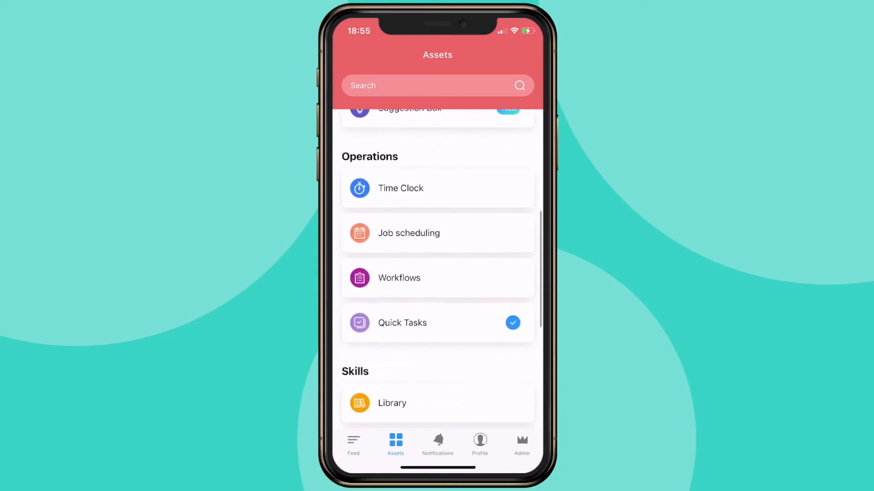
left_click(403, 290)
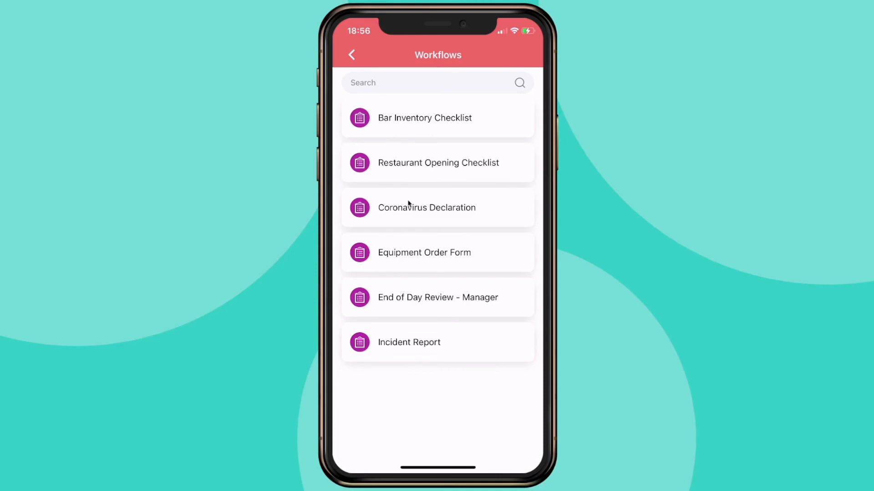
left_click(414, 176)
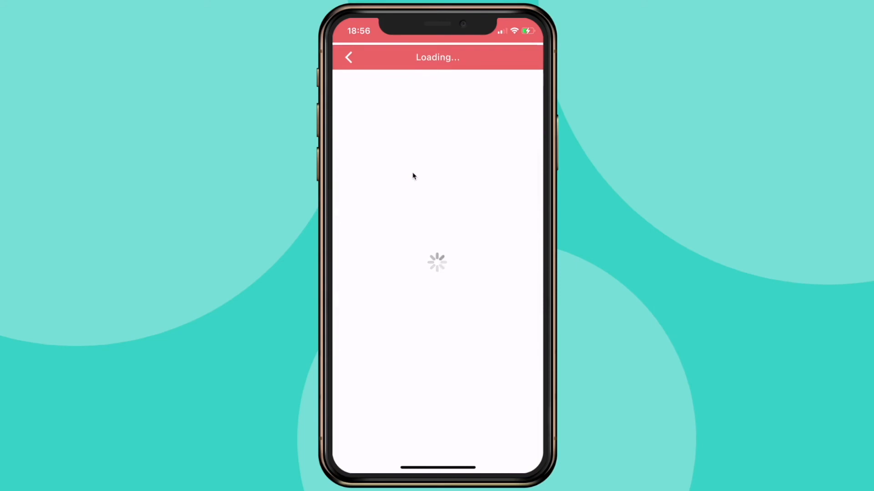
Answer Yes for seating arrangement, No for cleaned and ironed linen, and Yes for the cleaned and polished floor.
left_click(408, 168)
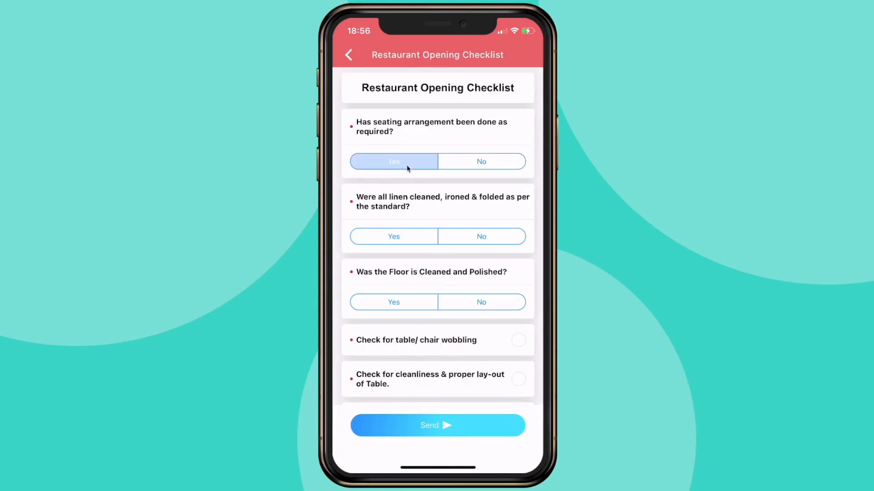
left_click(463, 235)
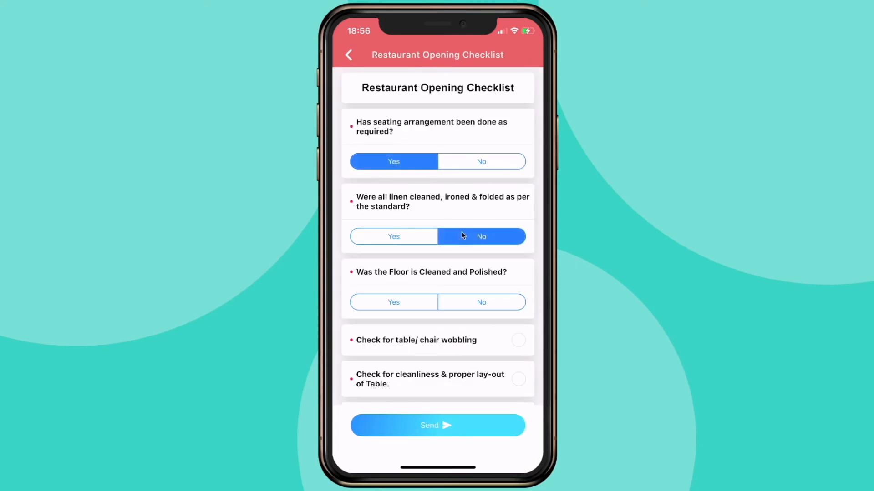
left_click(426, 301)
Mark all eight tasks complete, from table/chair wobbling to the ice cube machine, and submit the checklist.
left_click_drag(427, 301, 423, 129)
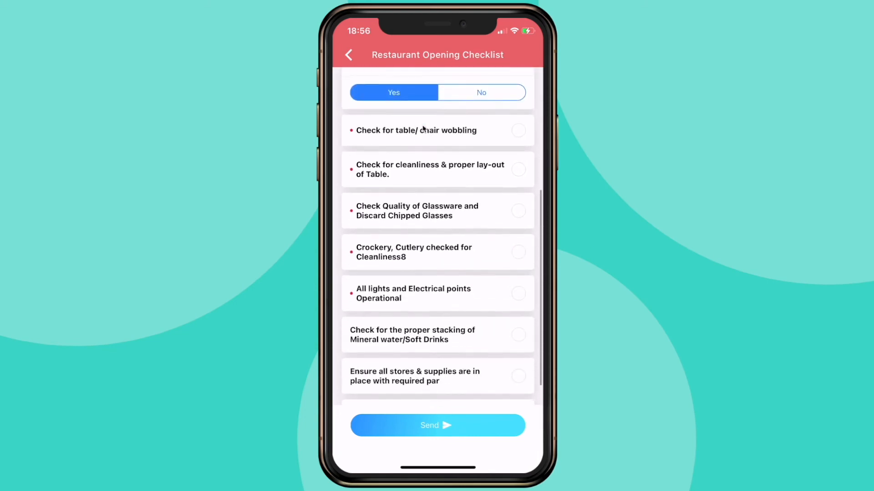
left_click(519, 133)
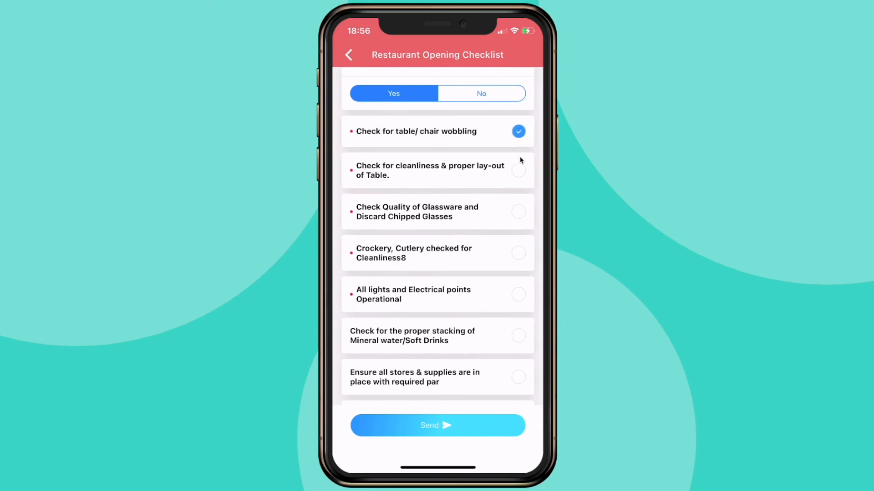
left_click(520, 171)
left_click(518, 212)
left_click(518, 253)
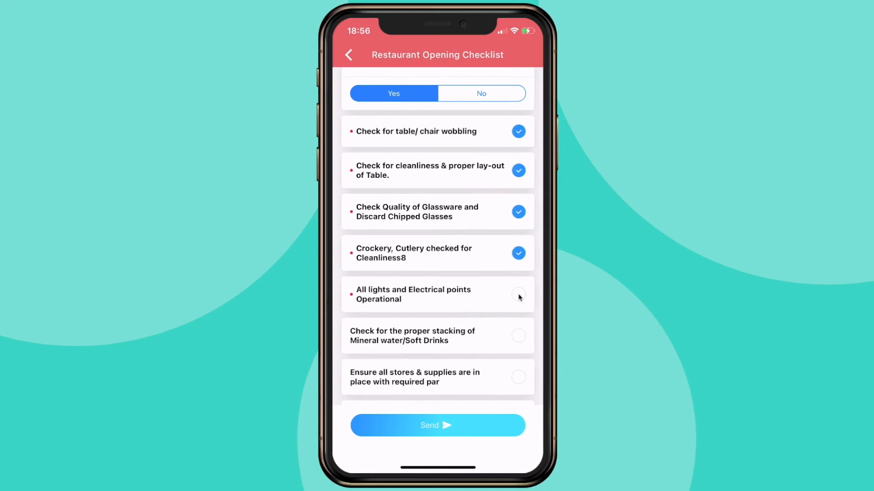
left_click(519, 336)
left_click(520, 304)
scroll(520, 318, "down", 2)
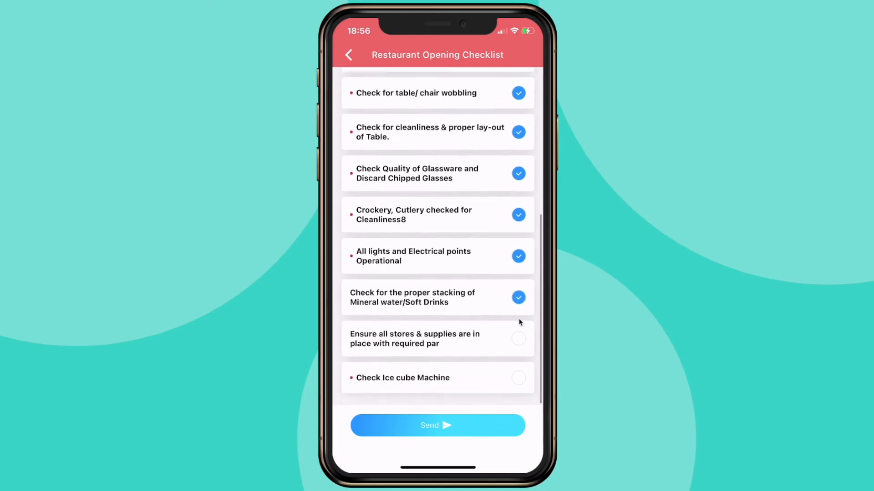
left_click(521, 342)
left_click(523, 386)
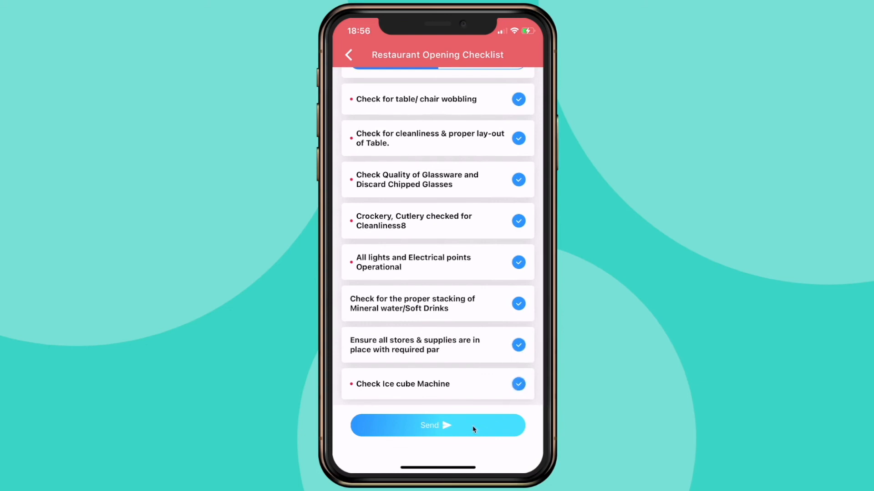
left_click(437, 426)
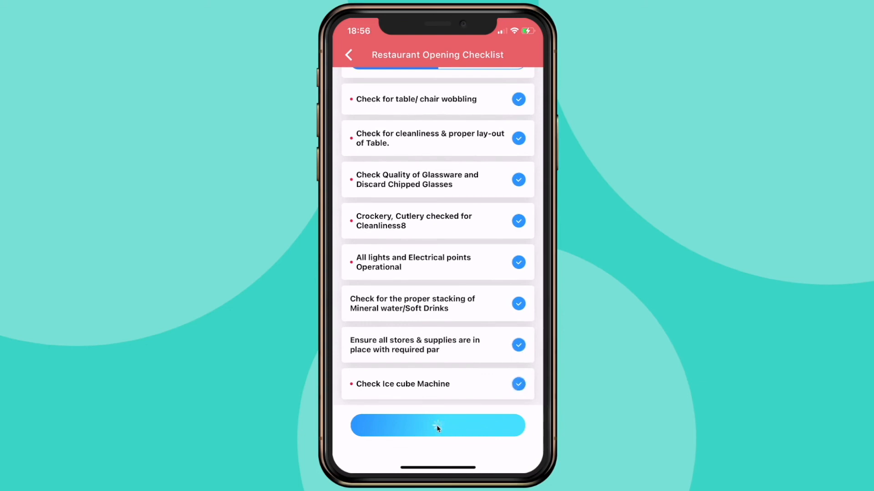